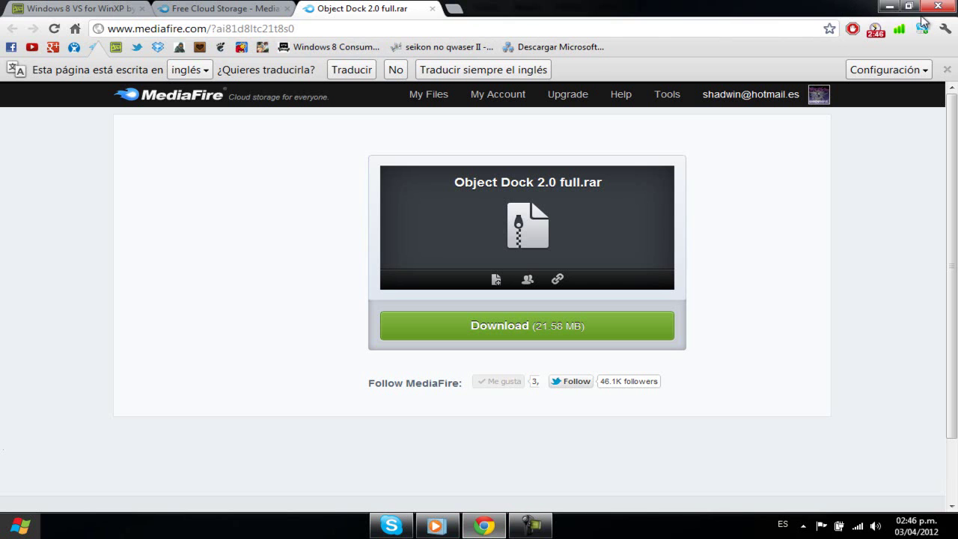
# - Minimize the browser and open the ObjectDock settings window from the right-edge dock
pyautogui.click(889, 8)
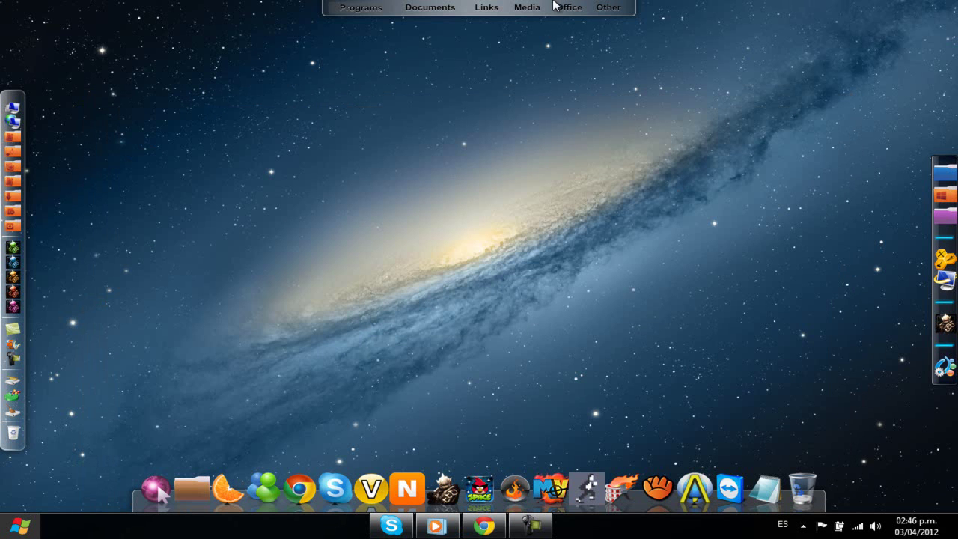
pyautogui.moveTo(604, 21)
pyautogui.rightClick(941, 355)
pyautogui.moveTo(917, 361)
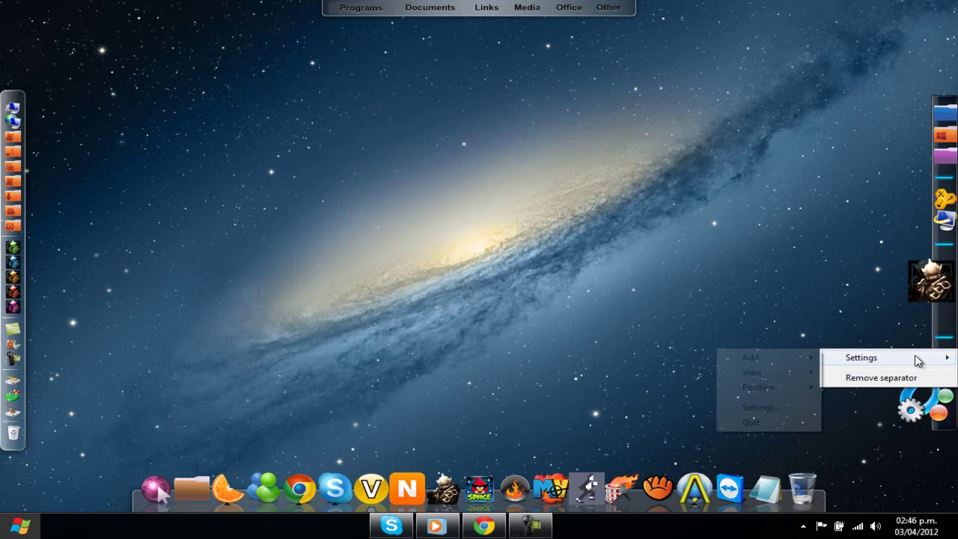
pyautogui.click(745, 408)
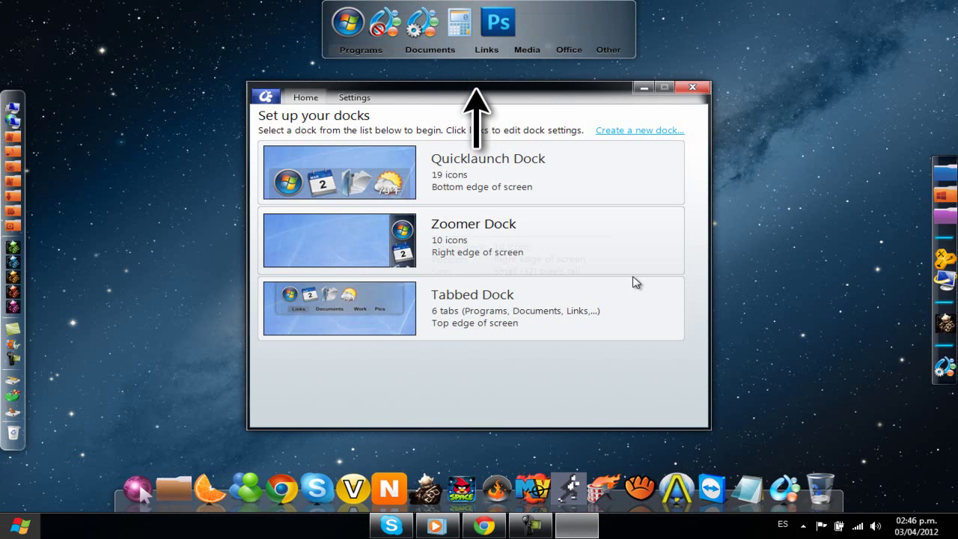
# - Hide both the Quicklaunch Dock and the Zoomer Dock from the desktop
pyautogui.moveTo(633, 279)
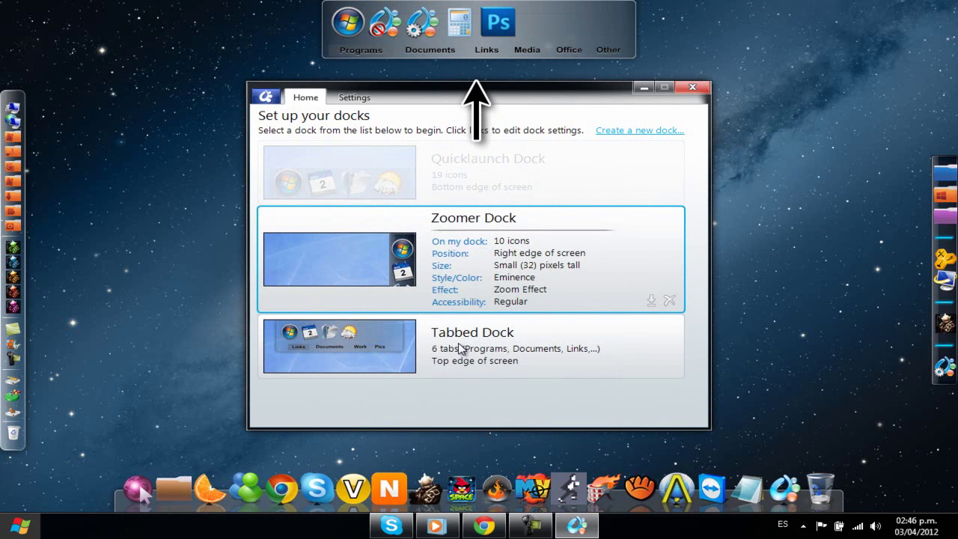
pyautogui.moveTo(492, 178)
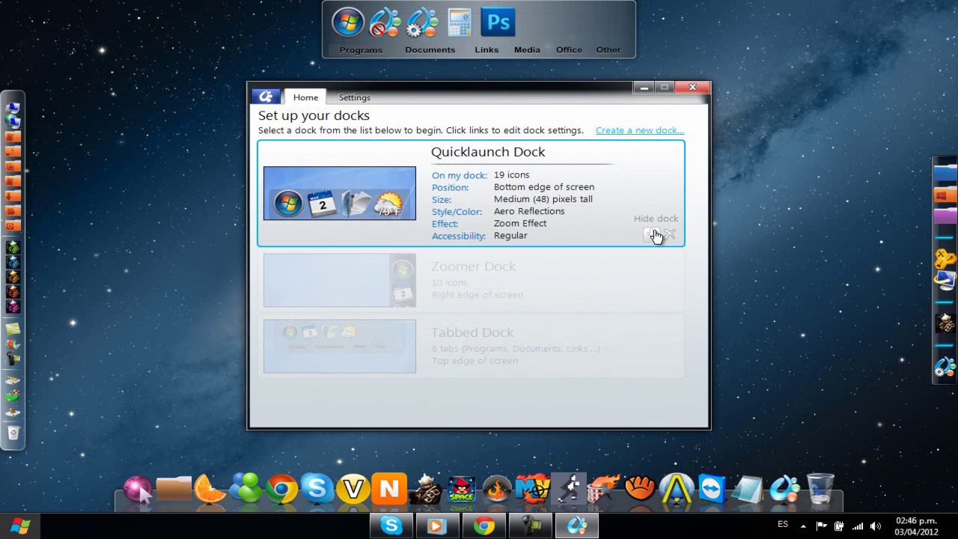
pyautogui.click(652, 237)
pyautogui.moveTo(574, 278)
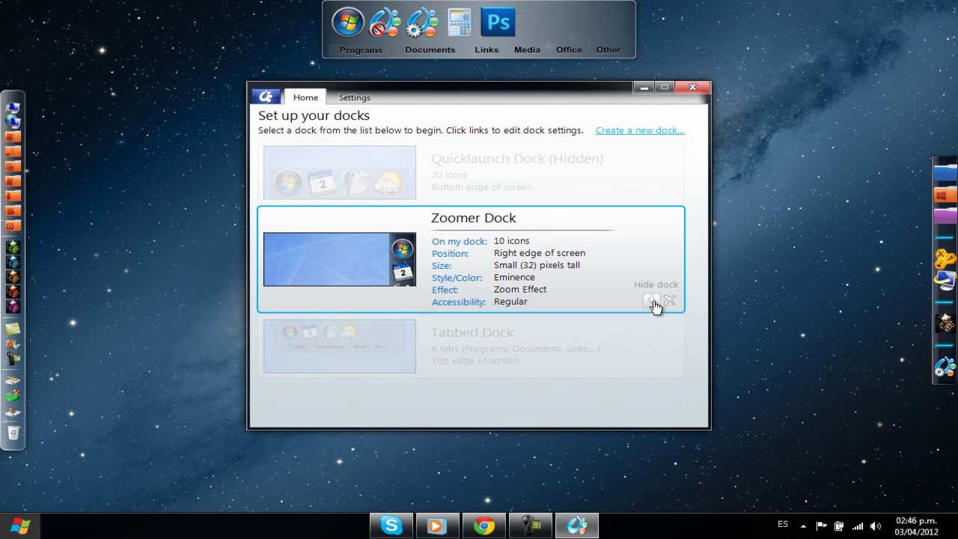
pyautogui.click(652, 302)
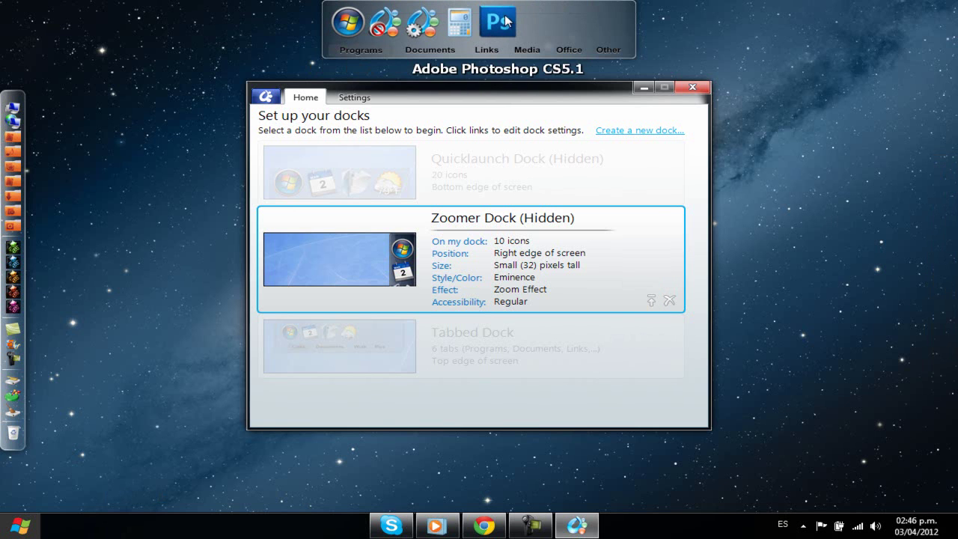
# - Create a new tabbed dock and attach it to the right edge of the screen
pyautogui.click(634, 132)
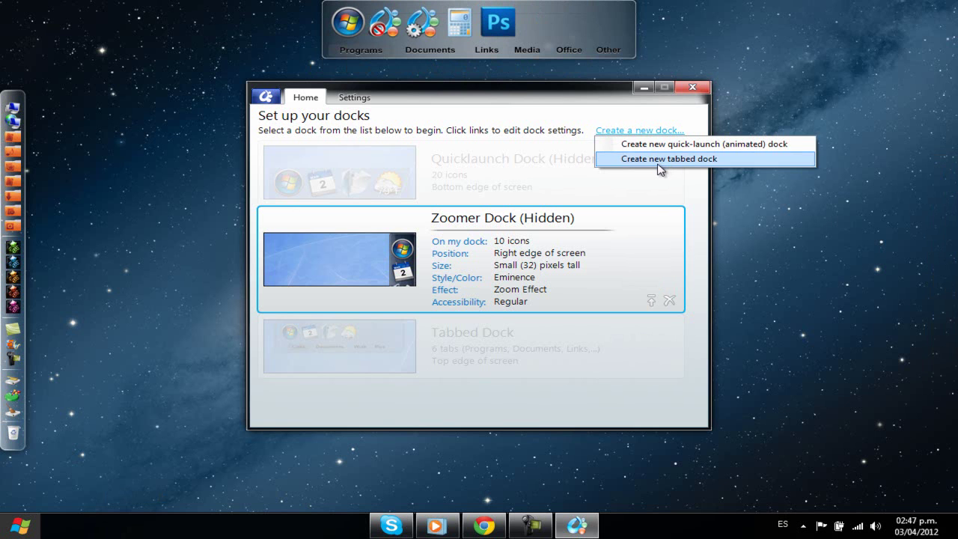
pyautogui.click(656, 158)
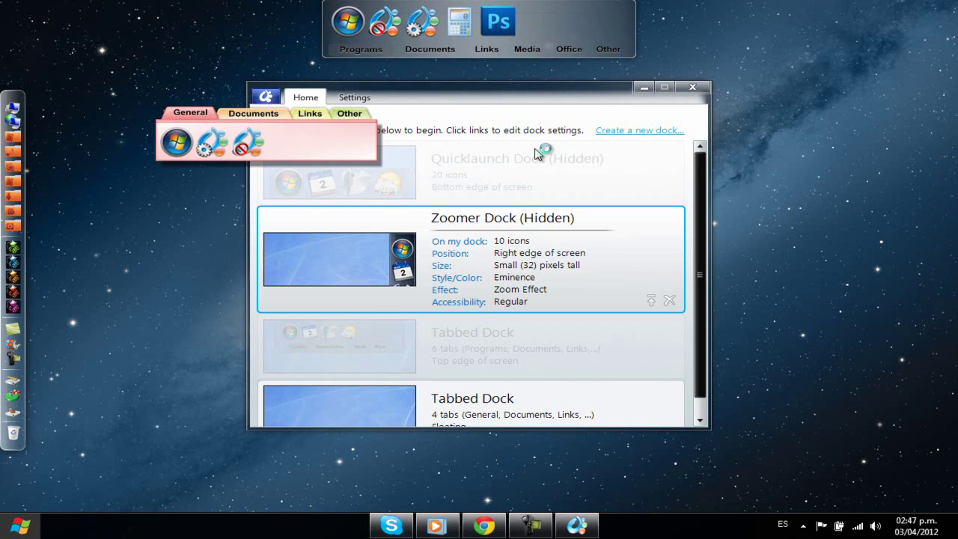
pyautogui.moveTo(950, 225); pyautogui.dragTo(941, 252)
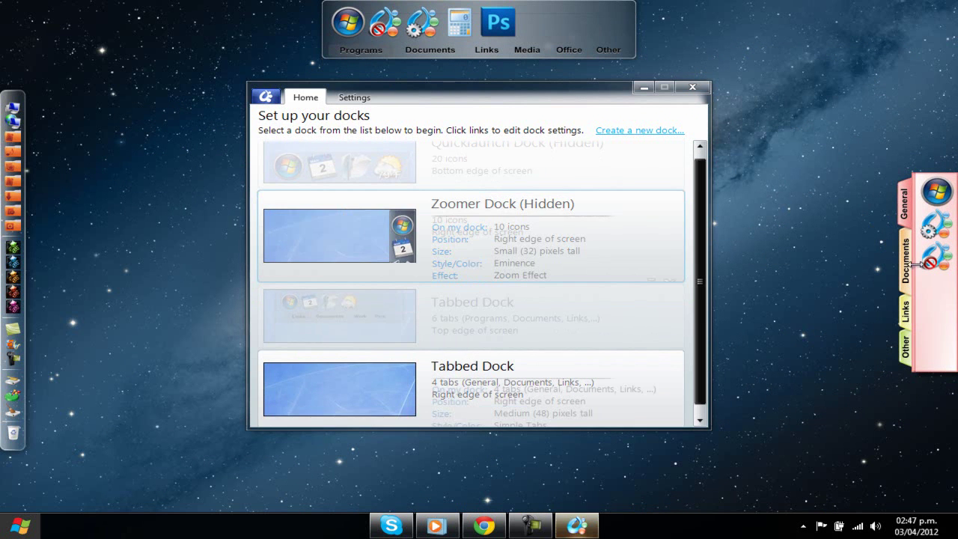
# - Look through the Links, Documents and General tabs of the right-edge tabbed dock and its available options
pyautogui.click(906, 309)
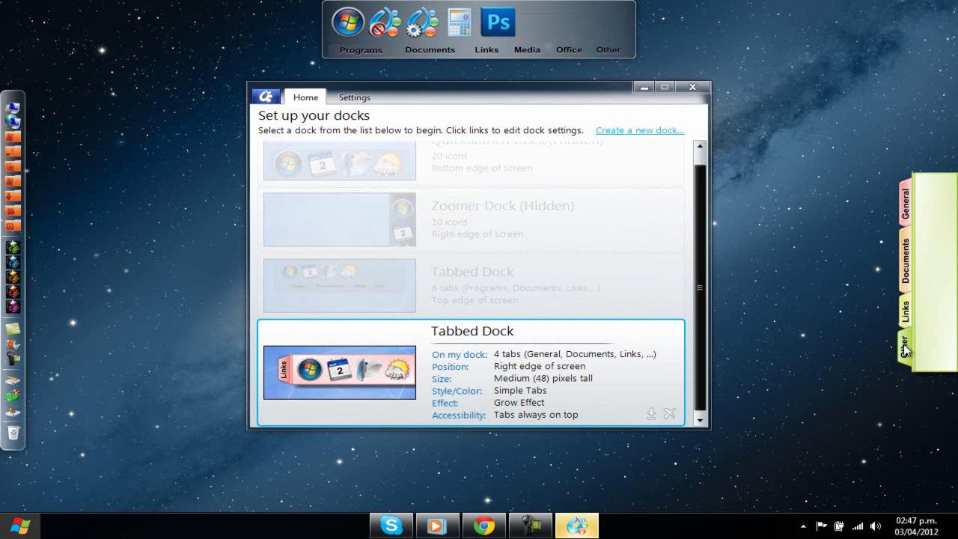
pyautogui.click(904, 237)
pyautogui.click(903, 194)
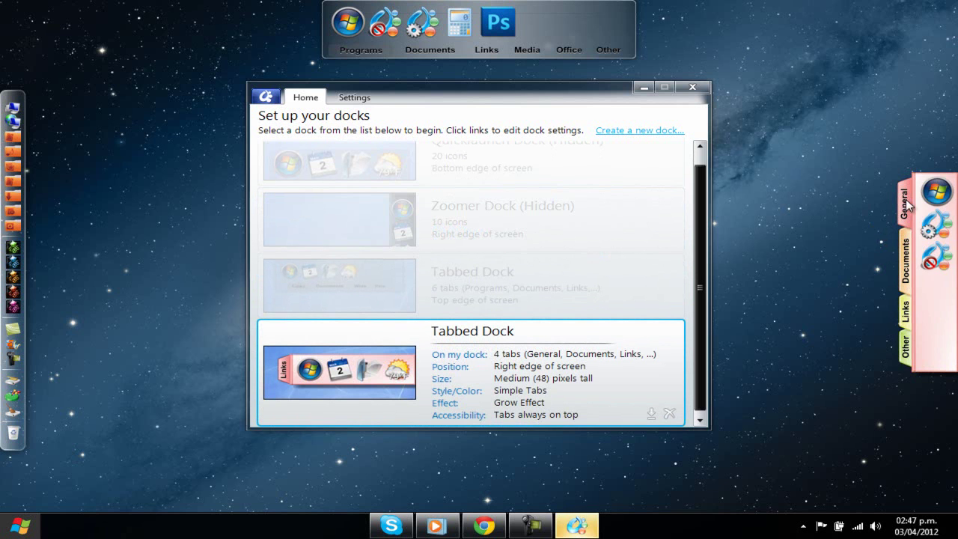
pyautogui.rightClick(946, 330)
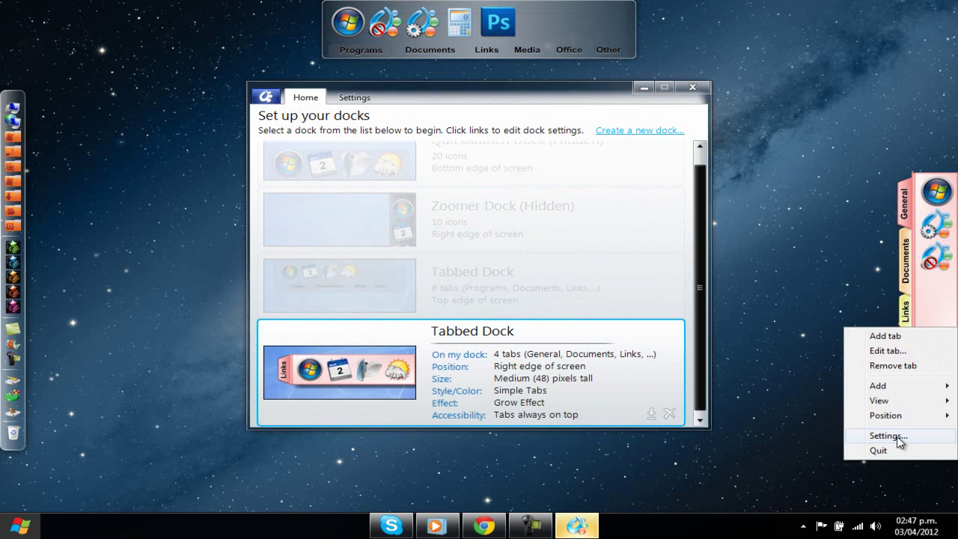
pyautogui.click(552, 359)
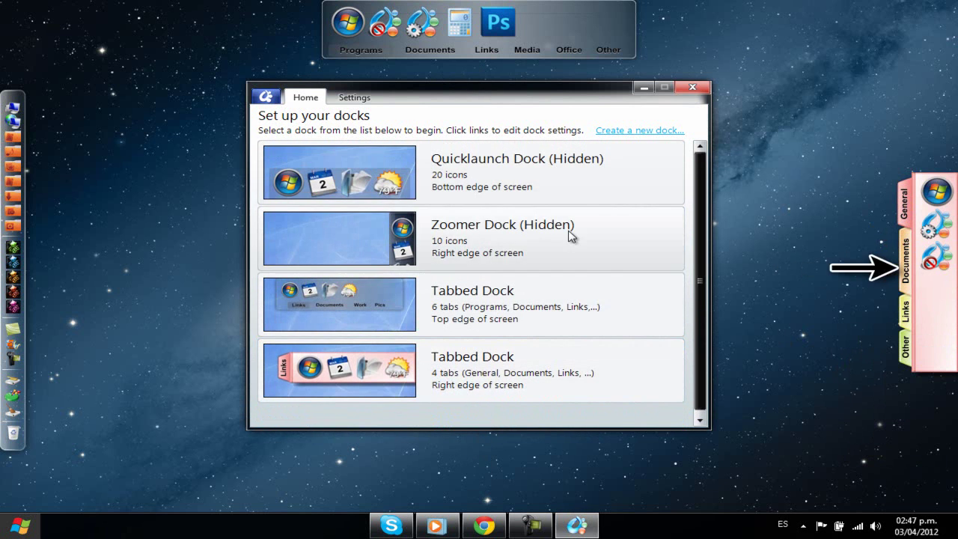
# - Examine the top-edge tabbed dock's background themes, Media tab color and position options without changing them
pyautogui.click(483, 307)
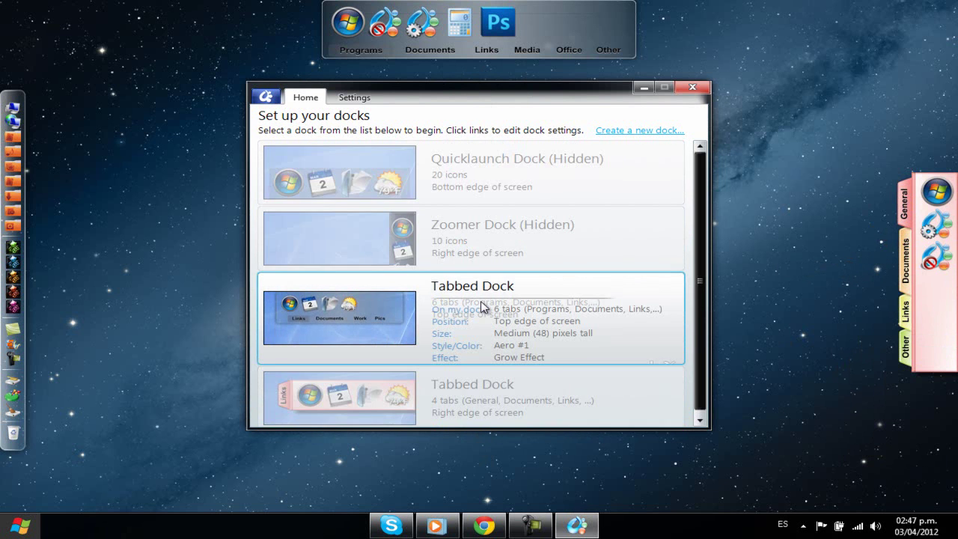
pyautogui.click(456, 345)
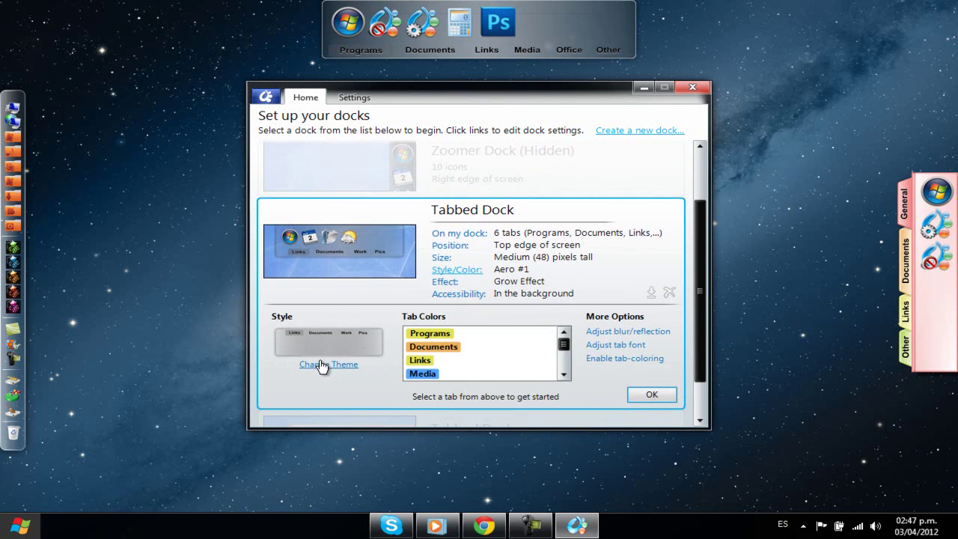
pyautogui.click(318, 364)
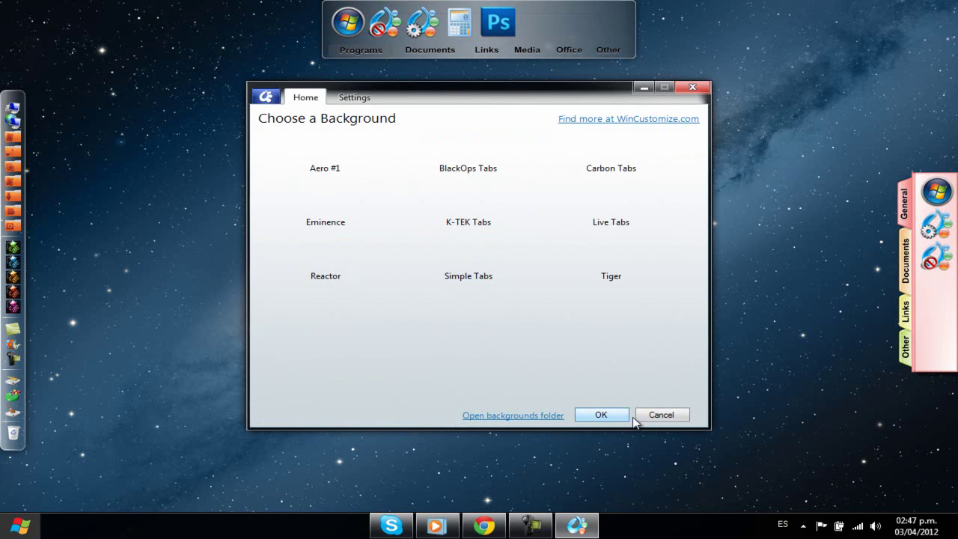
pyautogui.click(677, 420)
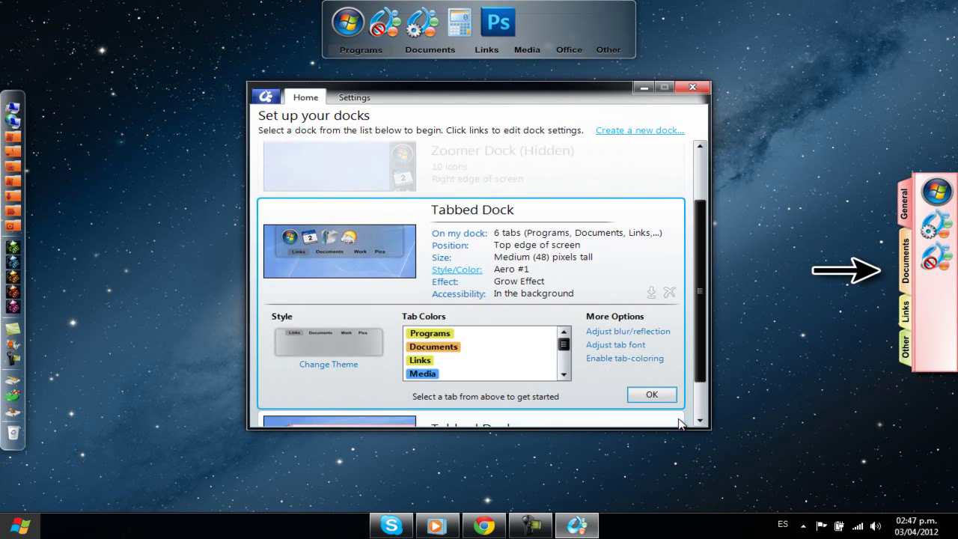
pyautogui.click(430, 377)
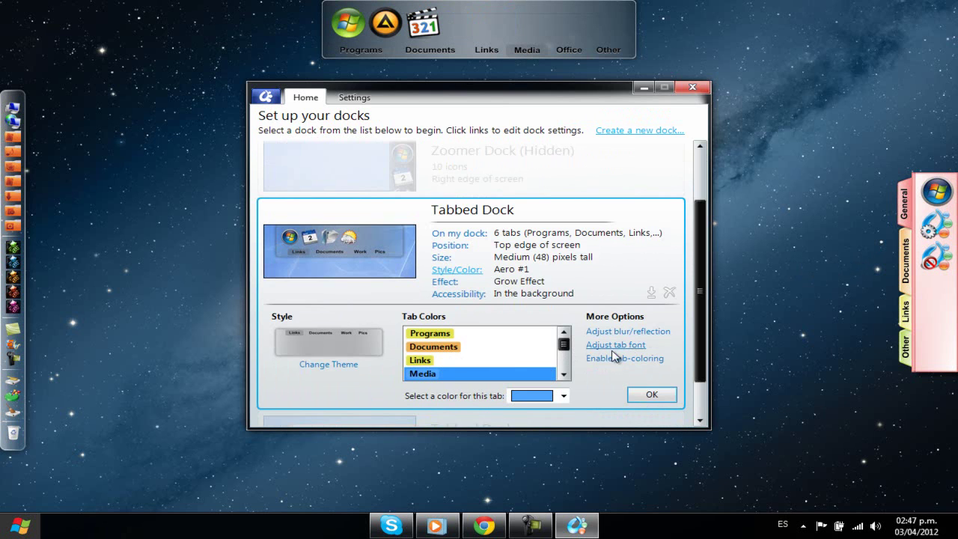
pyautogui.click(447, 247)
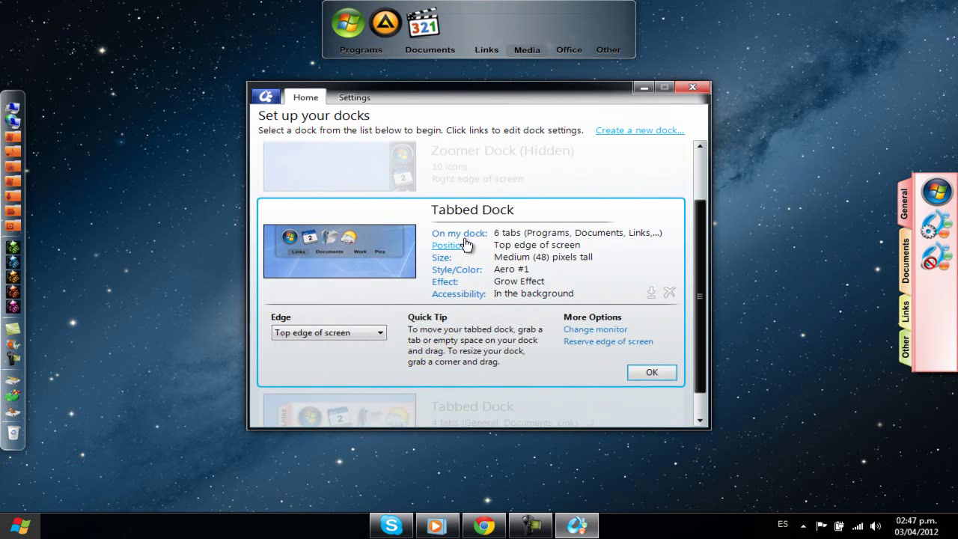
# - Move the Links tab of the top-edge tabbed dock up one place and back down again
pyautogui.click(459, 234)
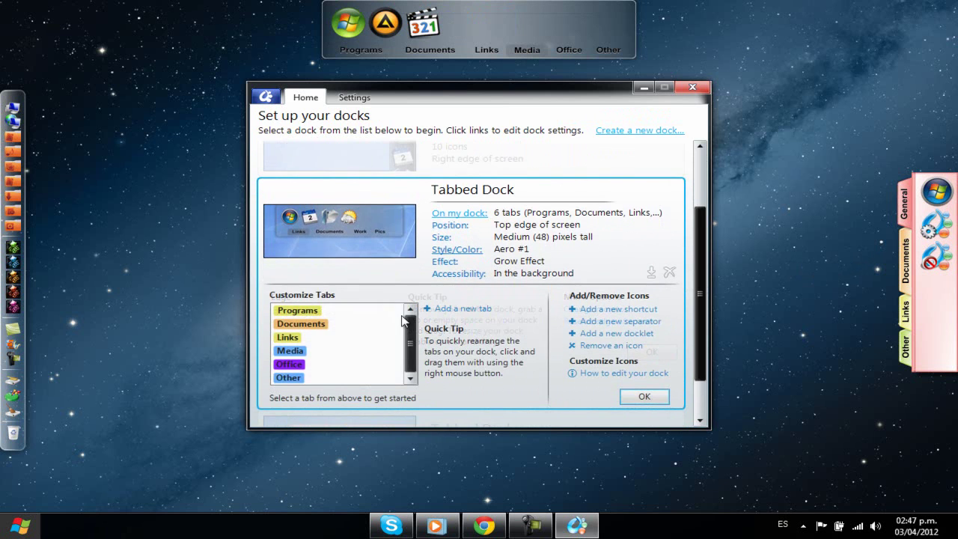
pyautogui.click(286, 336)
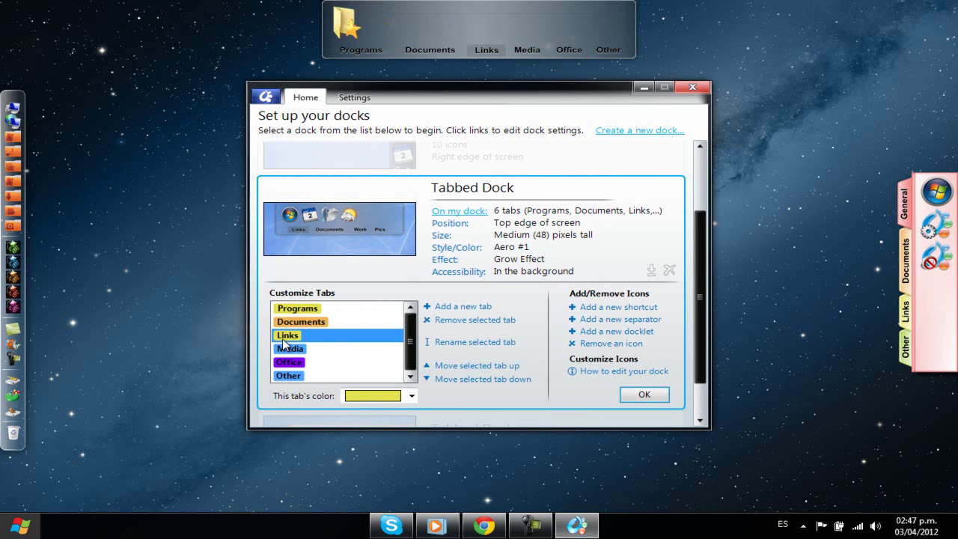
pyautogui.click(477, 368)
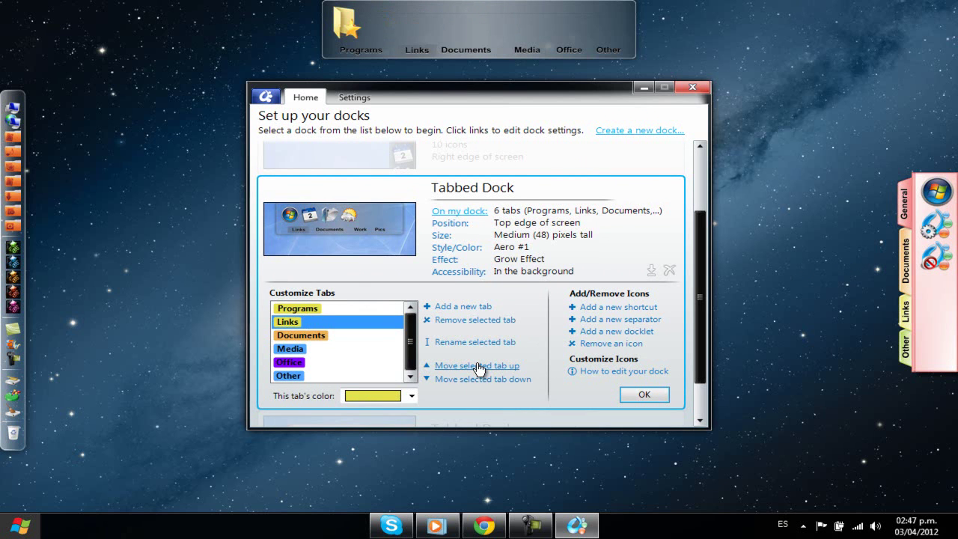
pyautogui.click(473, 383)
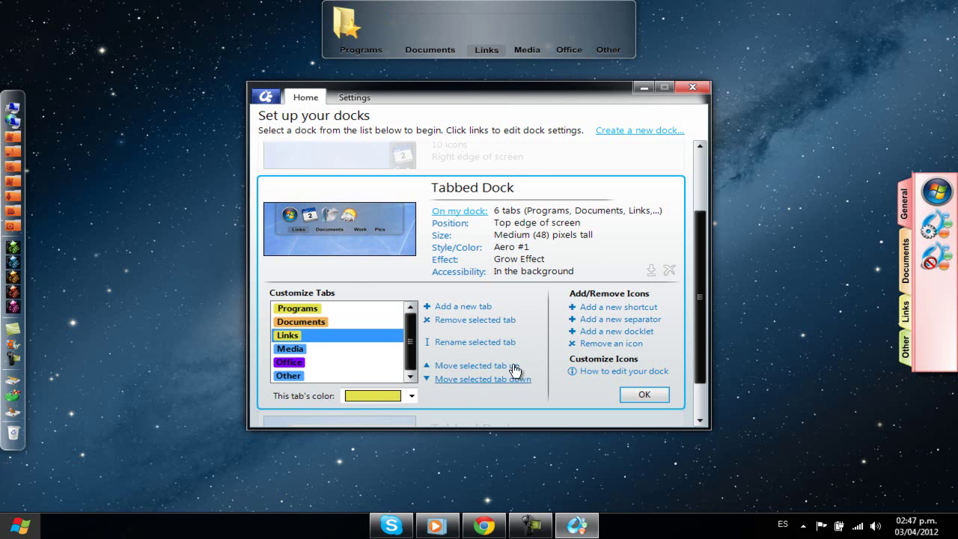
# - Add a blank tab named "ejemplo" to the top-edge dock and move the Windows icon from the right-edge dock onto it
pyautogui.click(464, 307)
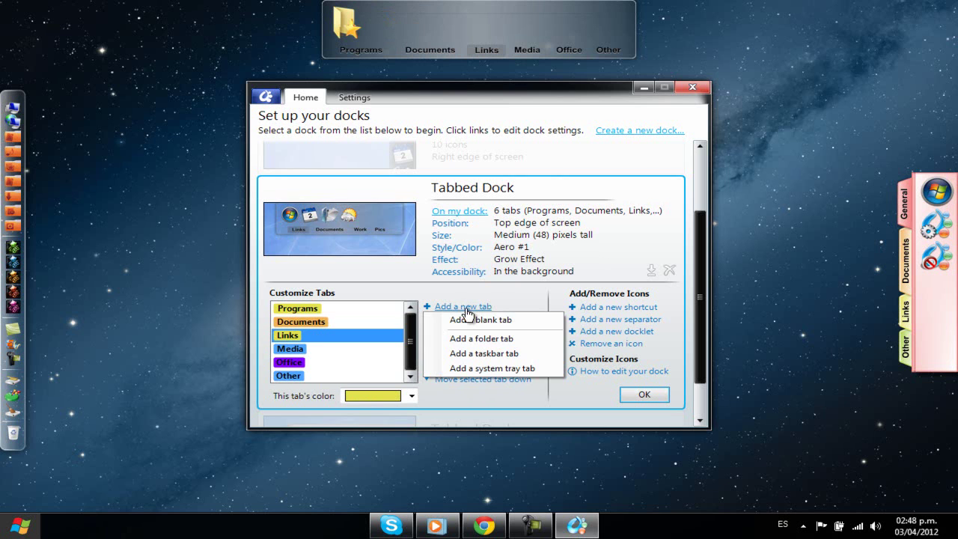
pyautogui.click(528, 322)
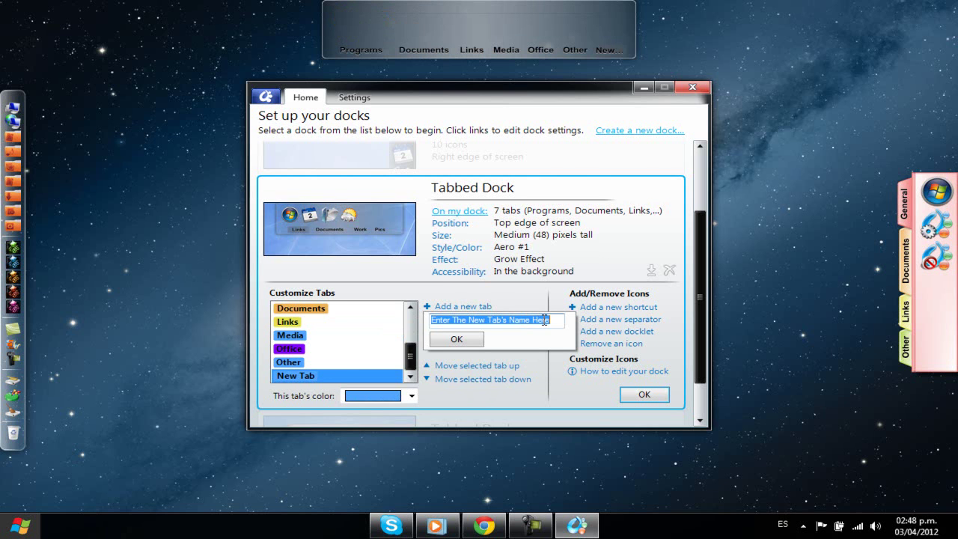
pyautogui.press('BackSpace')
pyautogui.write('e')
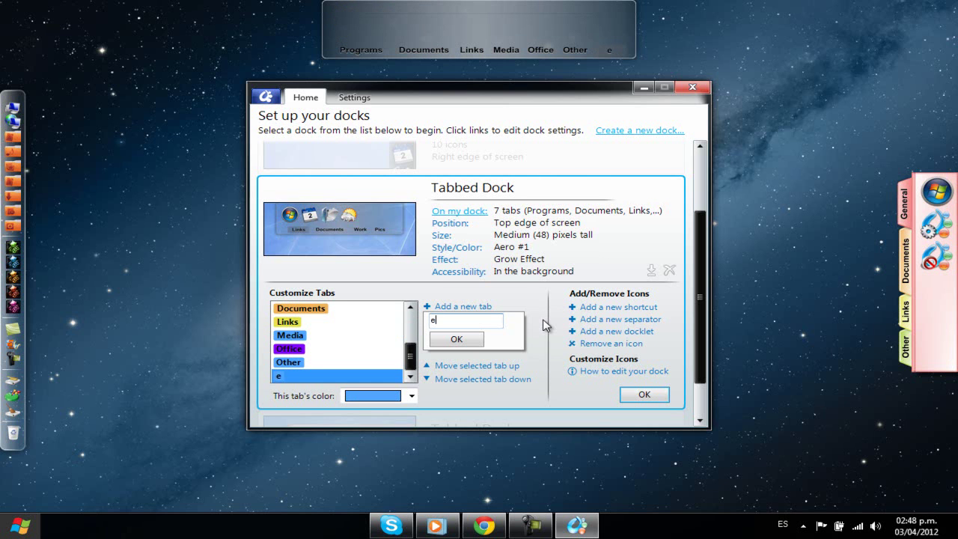
pyautogui.write('jemplo')
pyautogui.press('Return')
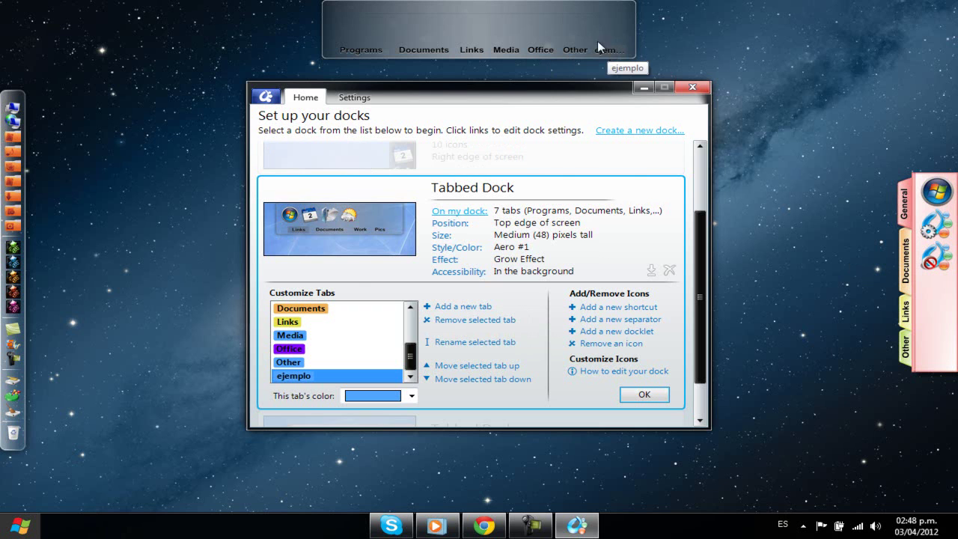
pyautogui.moveTo(934, 192); pyautogui.dragTo(529, 21)
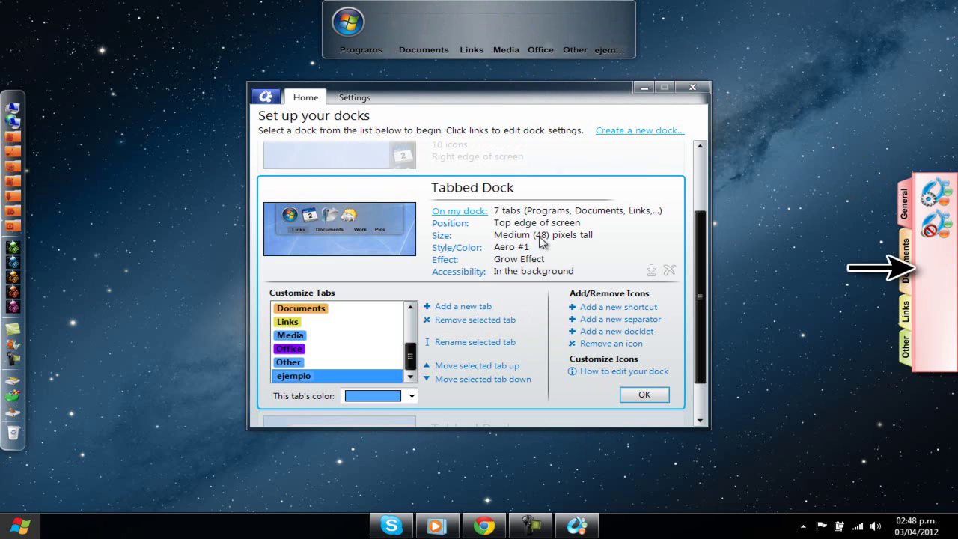
# - Remove the ejemplo tab from the top-edge tabbed dock
pyautogui.click(475, 321)
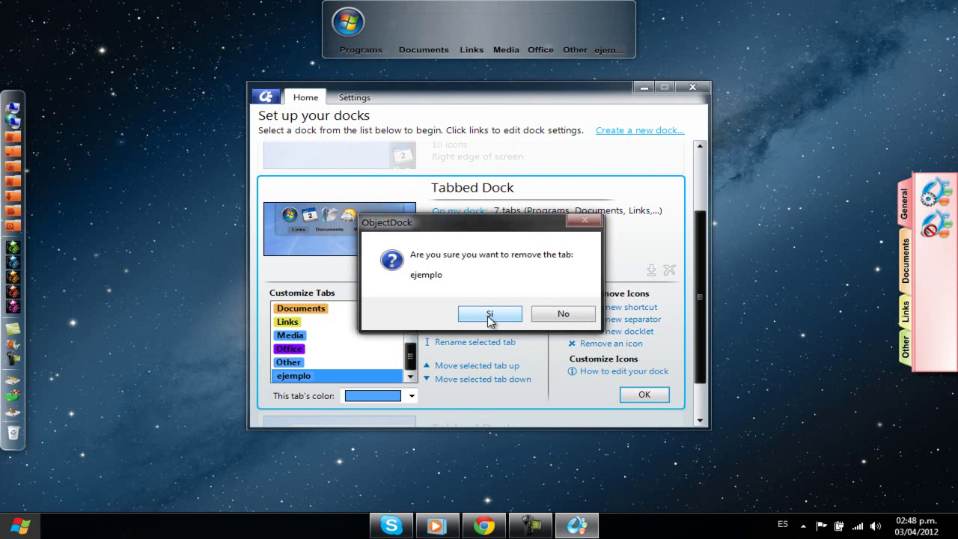
pyautogui.click(491, 314)
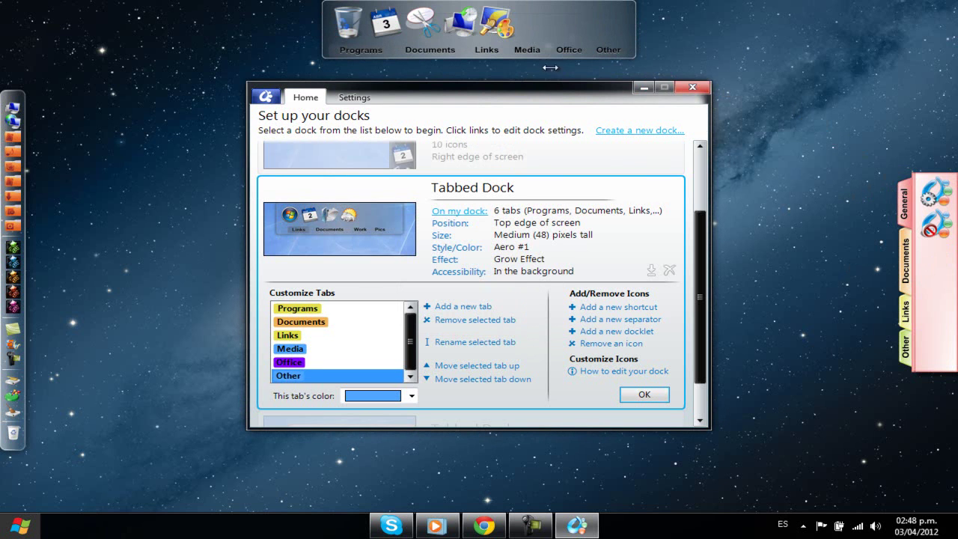
# - Delete the tabbed dock on the right edge of the screen
pyautogui.rightClick(955, 327)
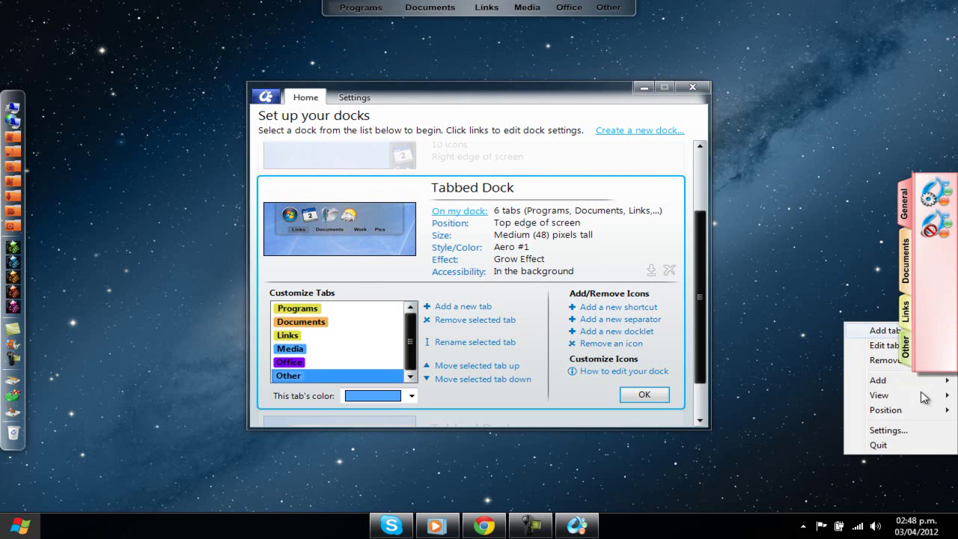
pyautogui.click(704, 265)
pyautogui.scroll(-1, 710, 362)
pyautogui.click(588, 383)
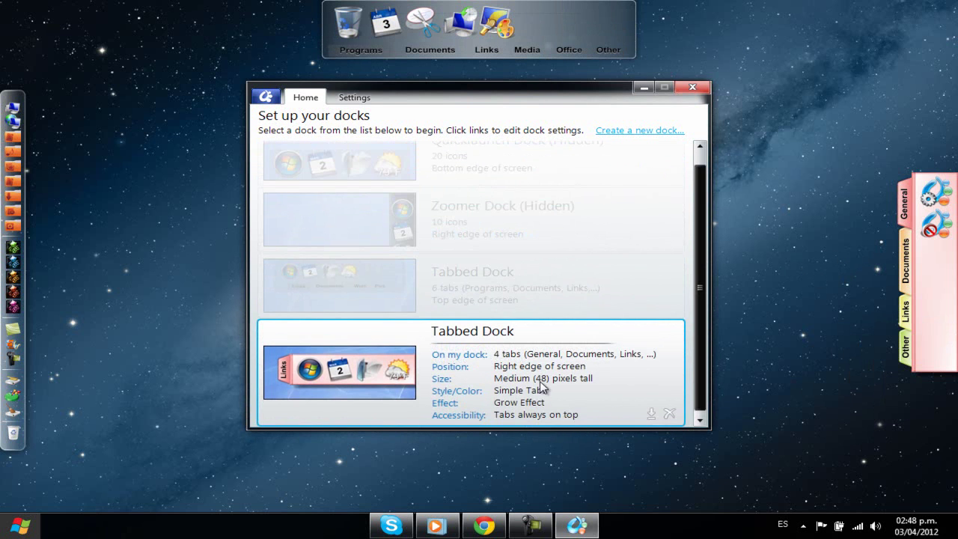
pyautogui.click(669, 414)
pyautogui.click(495, 314)
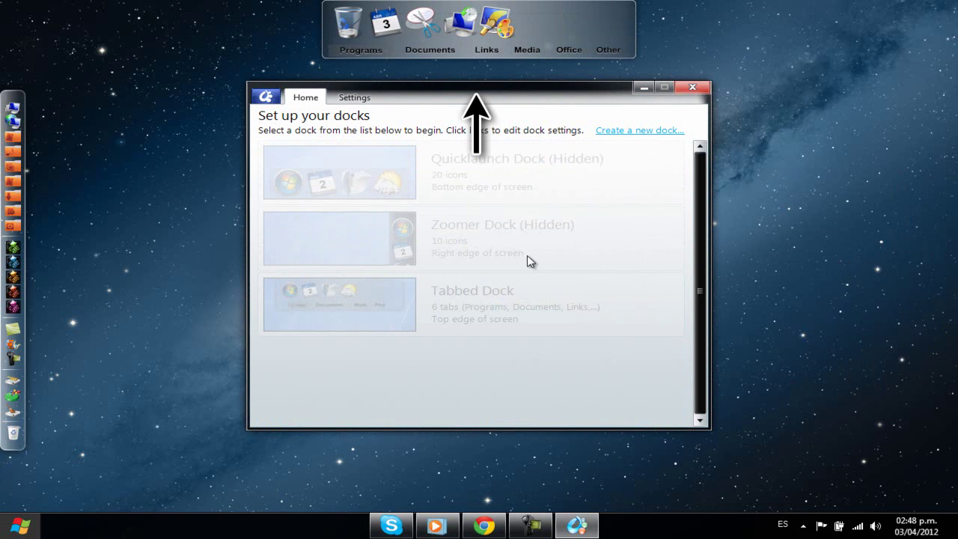
# - Unhide the Zoomer Dock on the right edge and the Quicklaunch Dock on the bottom edge of the screen
pyautogui.click(531, 232)
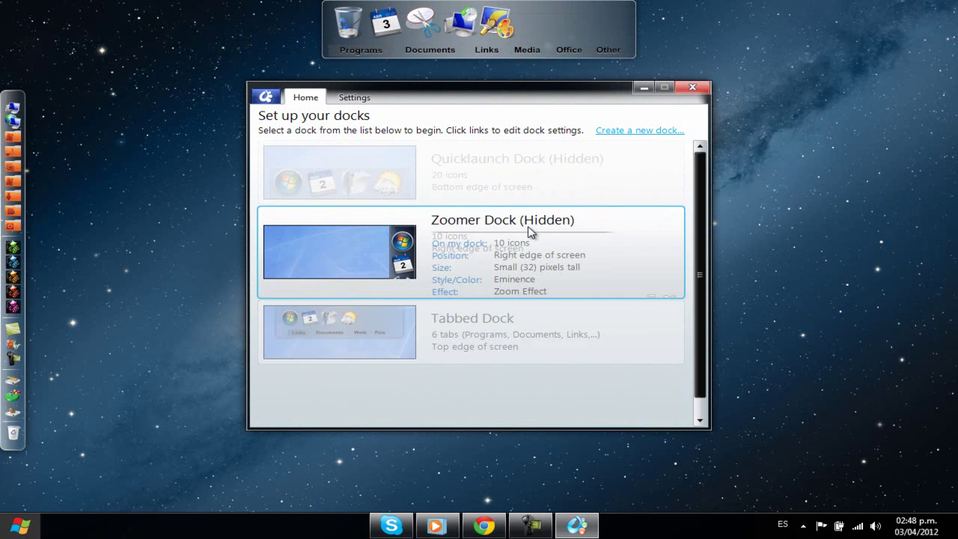
pyautogui.click(669, 300)
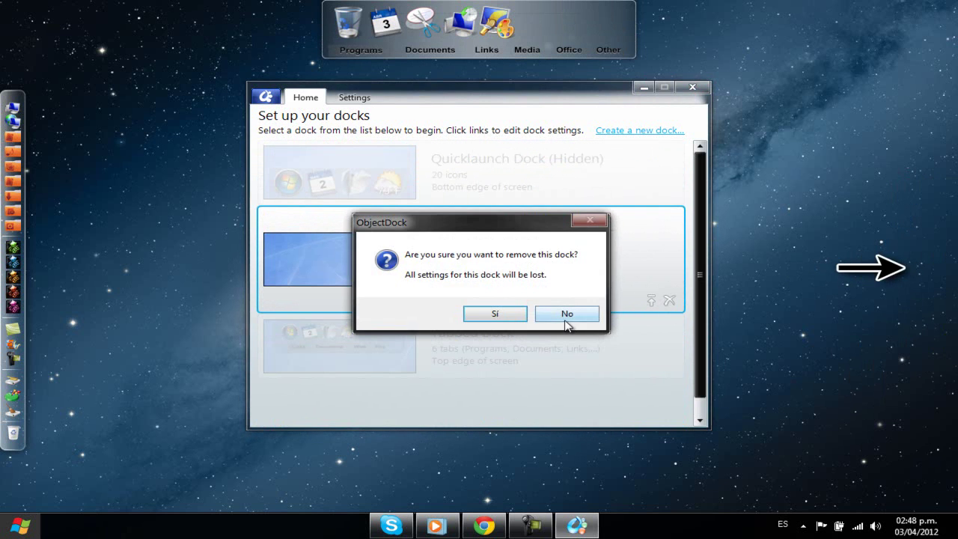
pyautogui.click(567, 314)
pyautogui.click(651, 300)
pyautogui.click(565, 178)
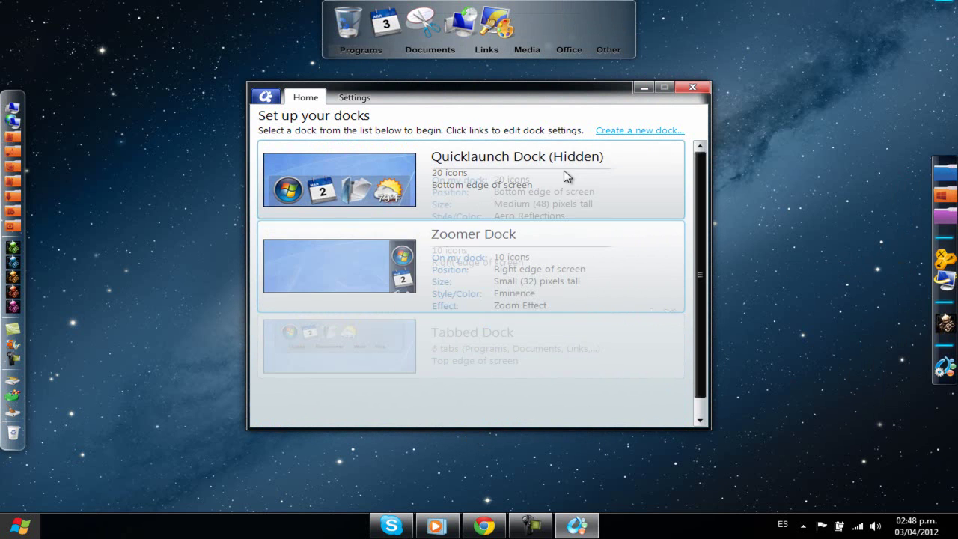
pyautogui.click(649, 236)
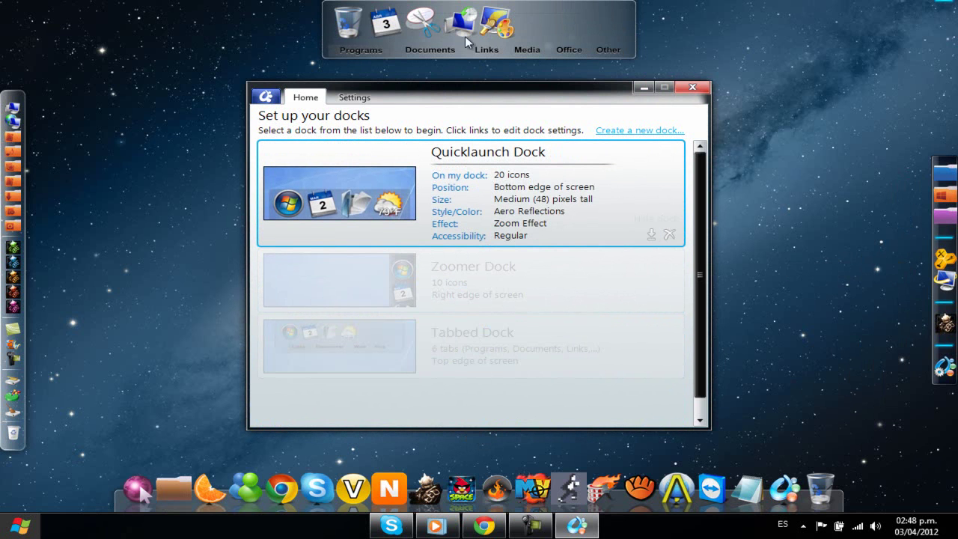
# - Look through the icons on the Programs, Documents, Links, Media, Office and Other tabs of the top-edge dock
pyautogui.click(615, 50)
pyautogui.click(570, 51)
pyautogui.click(511, 48)
pyautogui.click(420, 49)
pyautogui.click(362, 50)
pyautogui.click(443, 49)
pyautogui.click(488, 49)
pyautogui.click(529, 48)
pyautogui.click(567, 48)
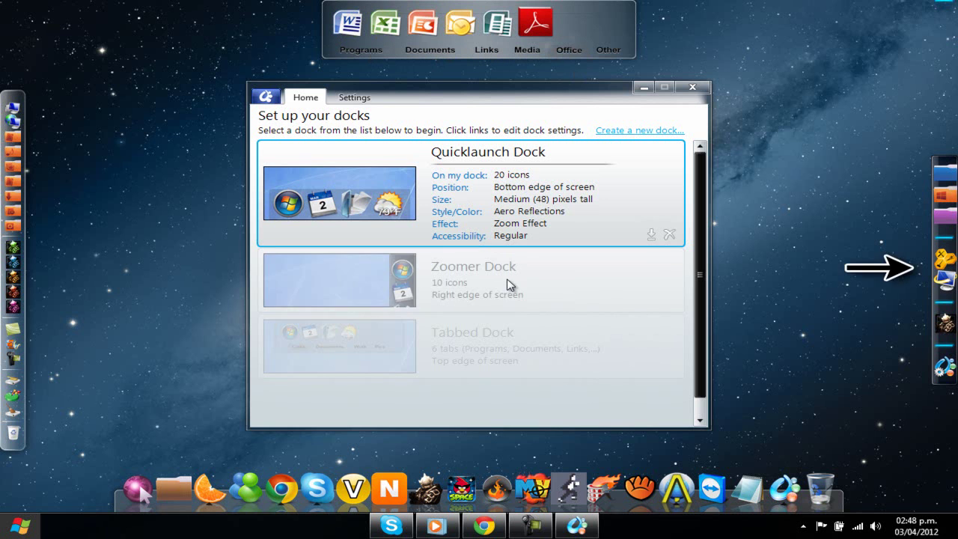
# - Check the rename option for the Tabbed Dock's Documents tab, keeping its name, and close the dock settings window
pyautogui.click(488, 337)
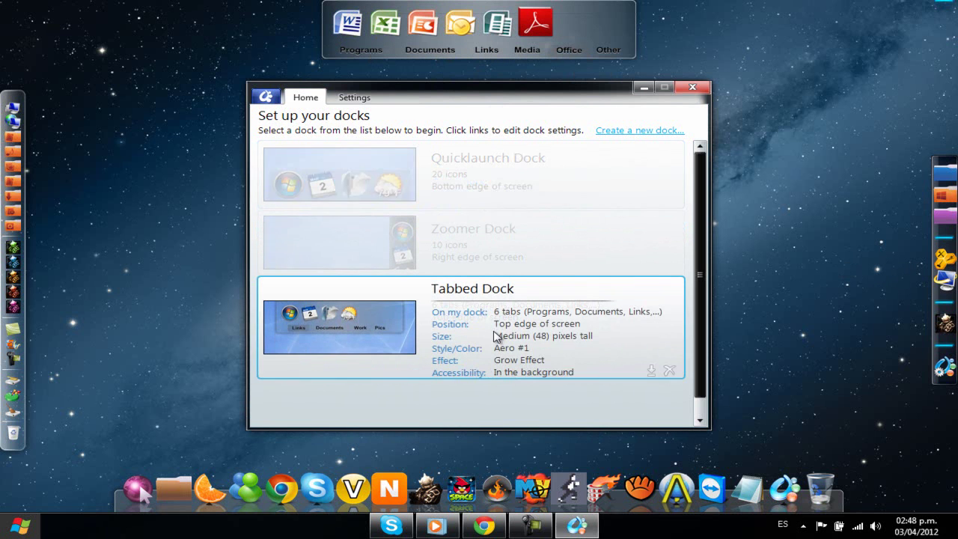
pyautogui.click(480, 312)
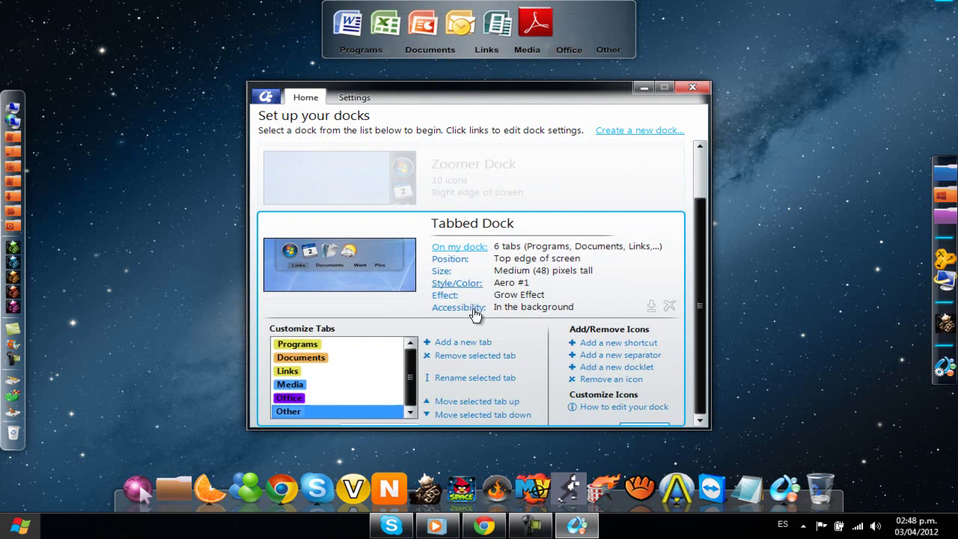
pyautogui.click(324, 341)
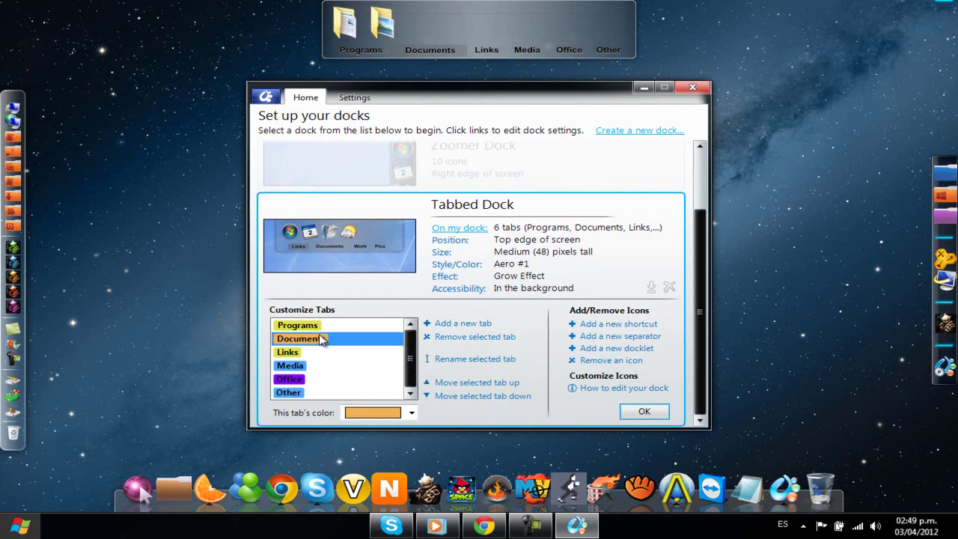
pyautogui.click(482, 361)
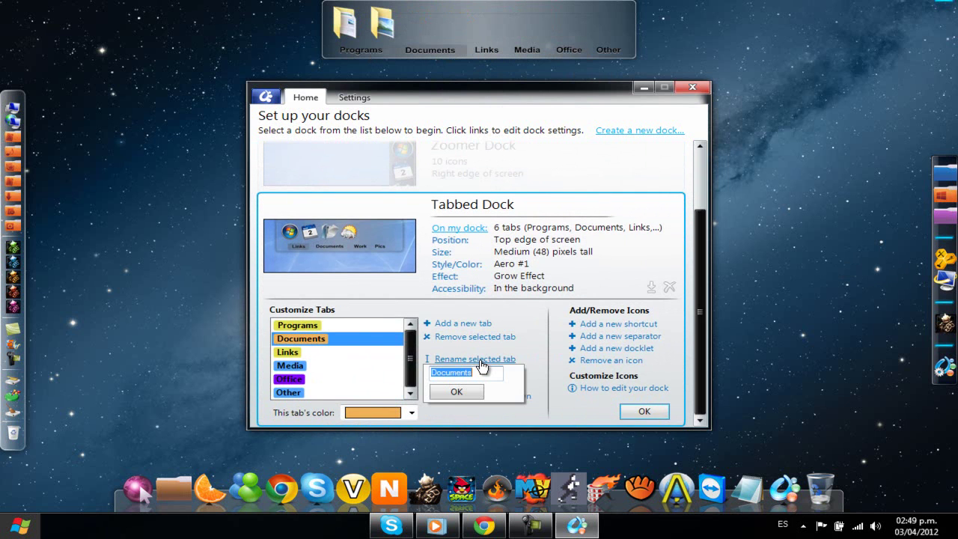
pyautogui.click(460, 392)
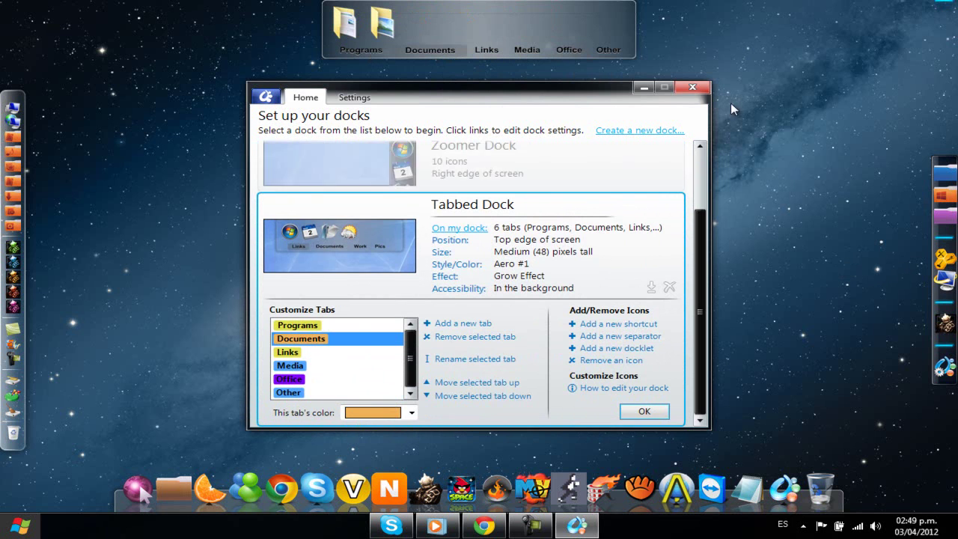
pyautogui.click(692, 89)
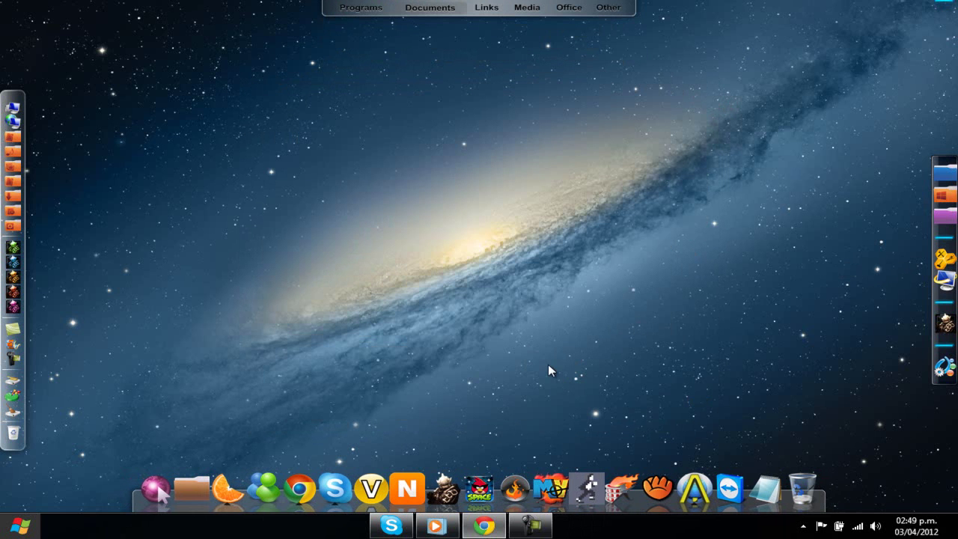
# - Switch to Chrome, examine the enlarged preview and description of Windows 8 VS for WinXP on deviantART, and minimize the browser
pyautogui.click(487, 527)
pyautogui.click(86, 9)
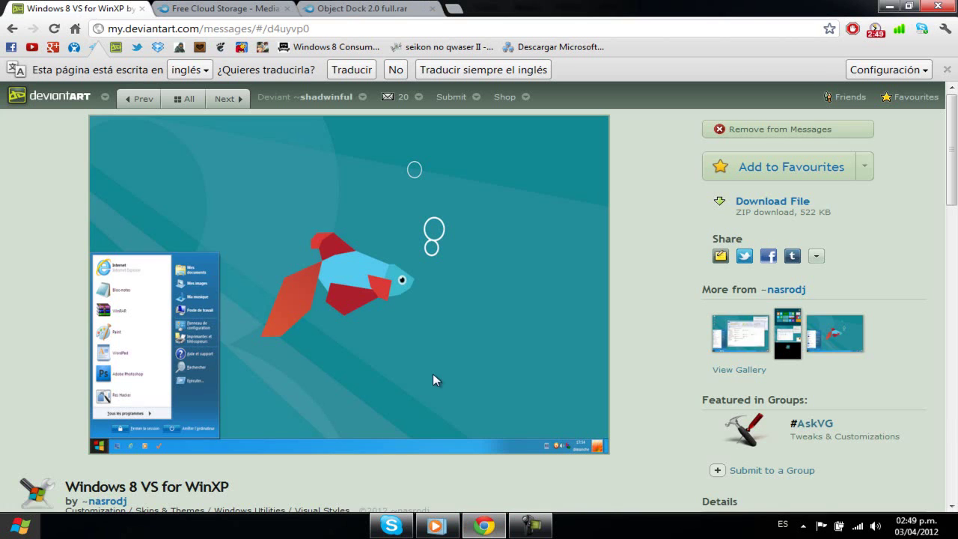
pyautogui.click(424, 331)
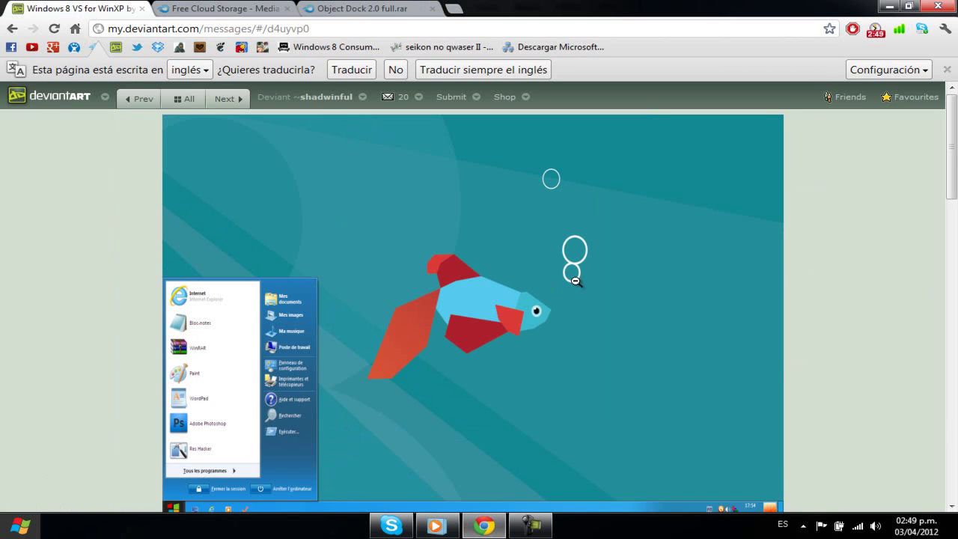
pyautogui.scroll(-2, 574, 281)
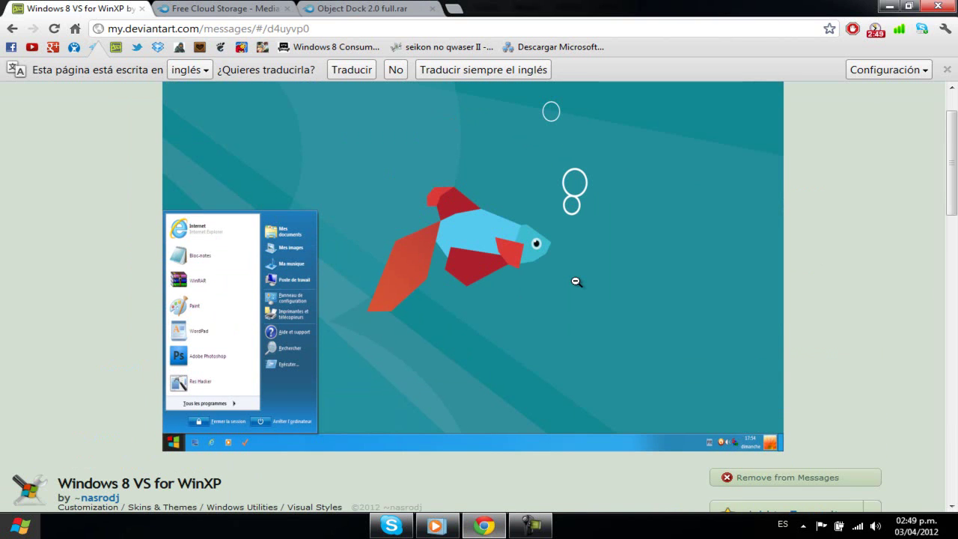
pyautogui.scroll(-3, 570, 323)
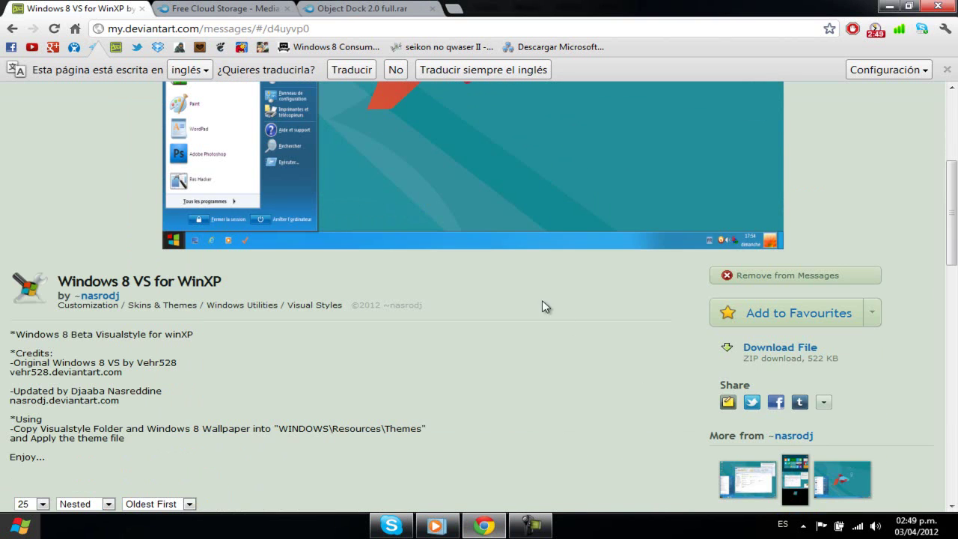
pyautogui.scroll(4, 527, 284)
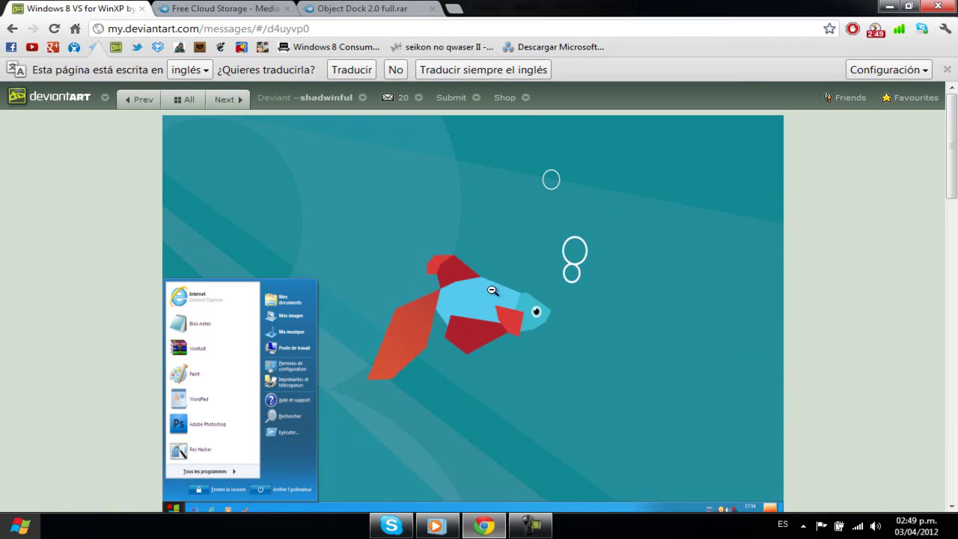
pyautogui.click(492, 291)
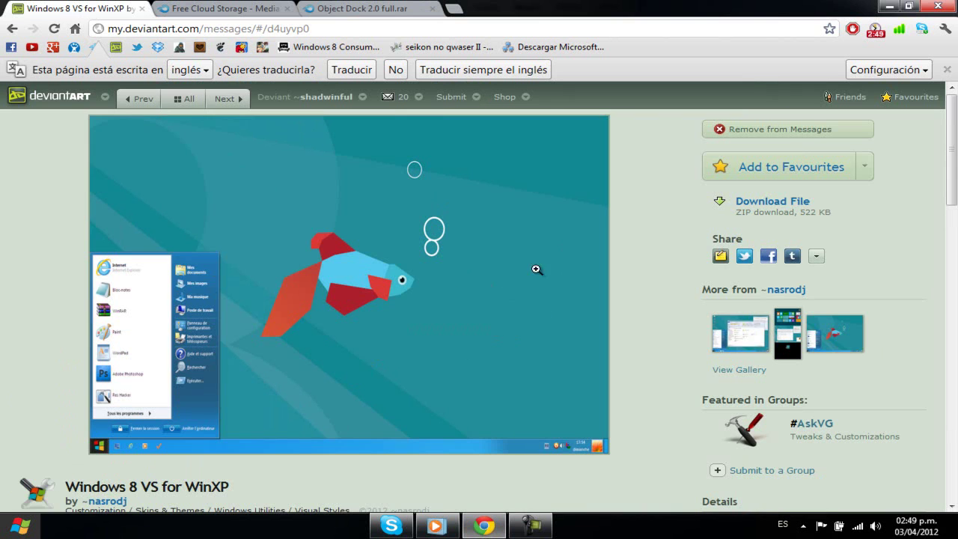
pyautogui.click(889, 8)
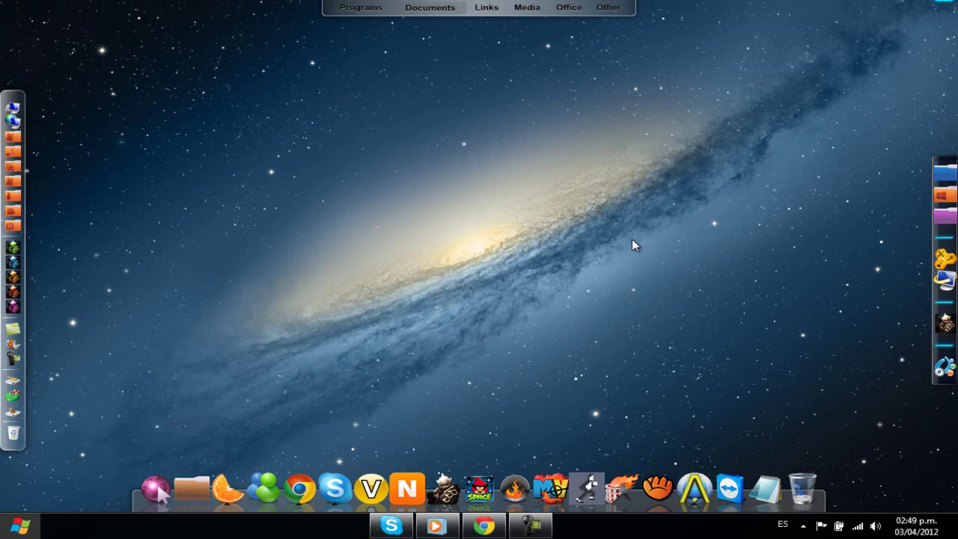